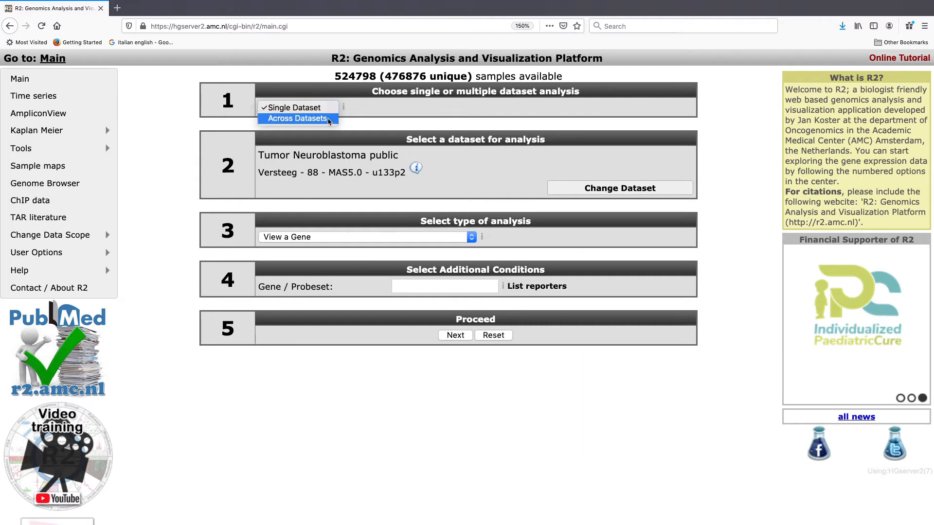
Set up an across-datasets MegaSearch analysis to find differential expression between datasets and proceed.
click(326, 121)
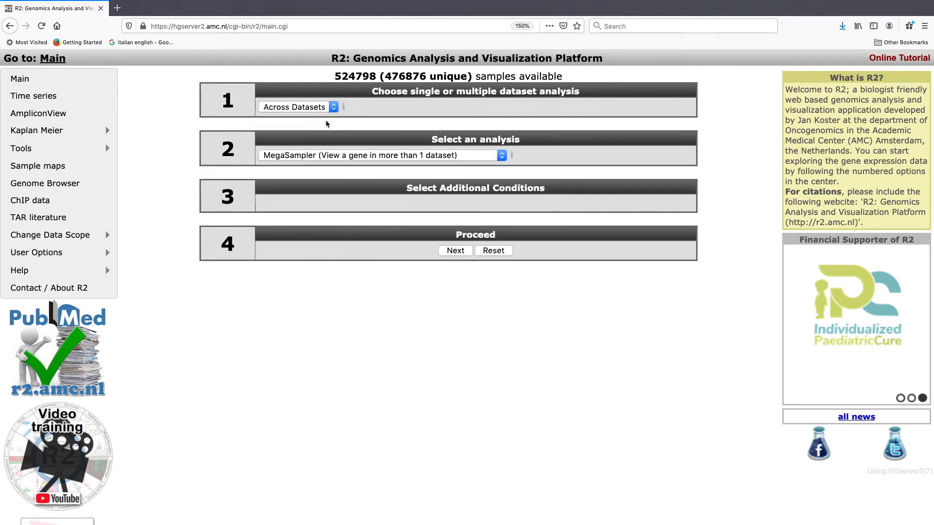
click(322, 156)
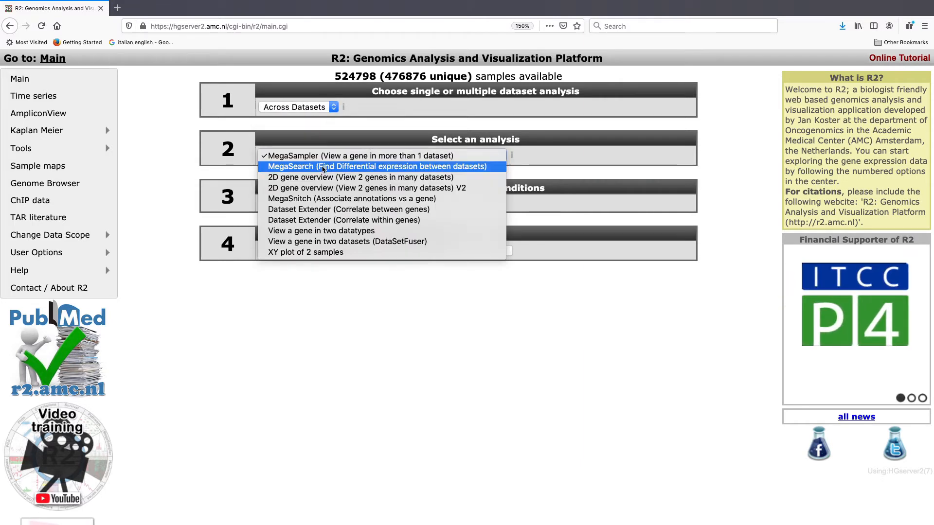
click(357, 168)
click(456, 251)
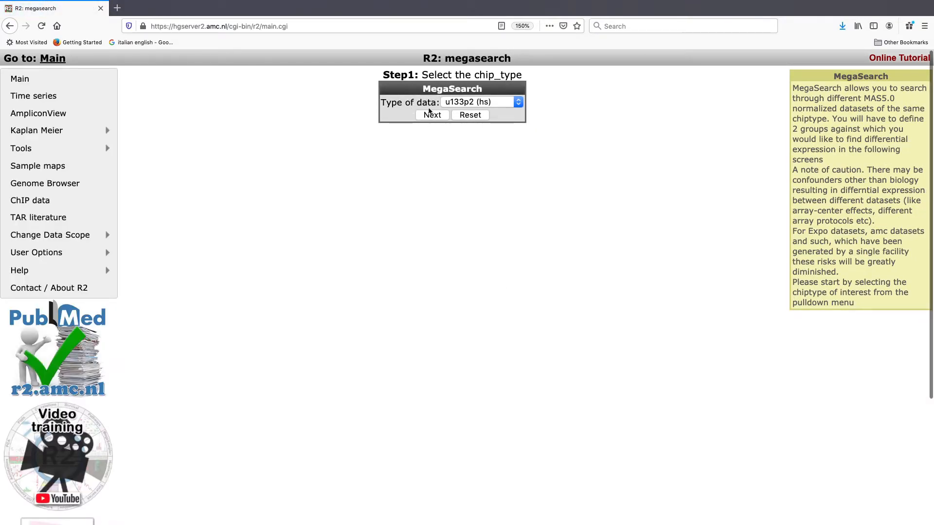
Choose the u133p2 (hs) chip type for the MegaSearch and continue.
click(497, 106)
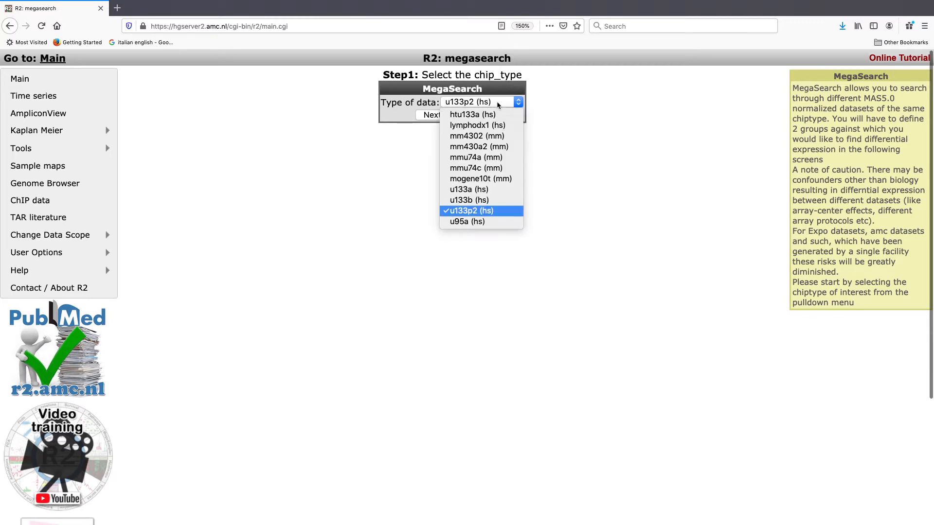
click(486, 214)
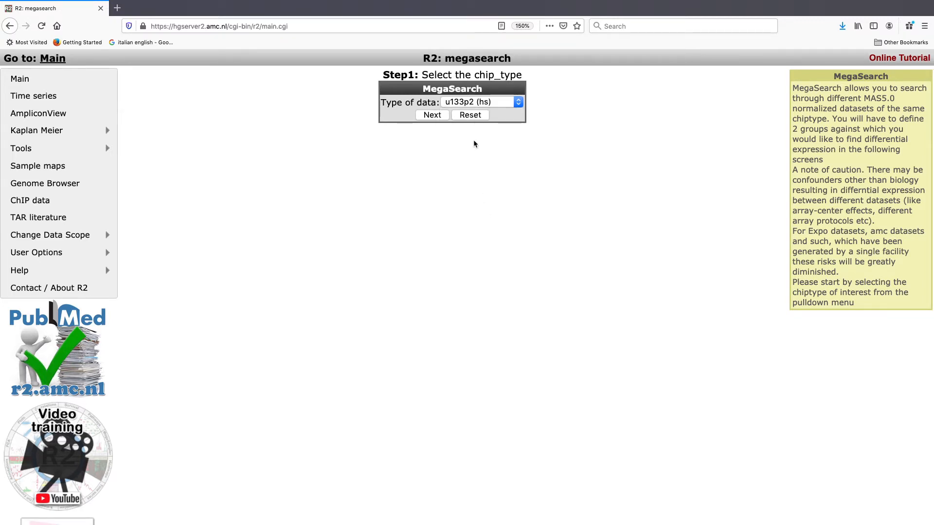
click(429, 117)
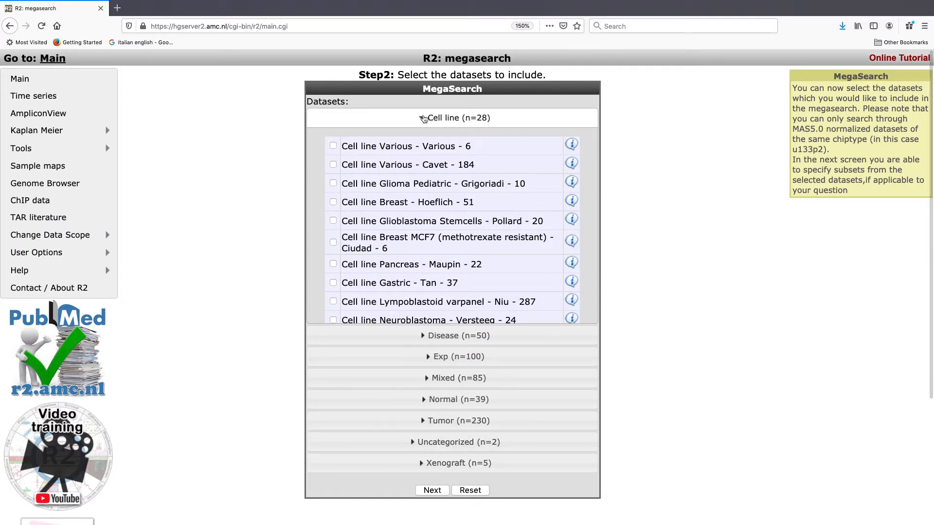
In the Tumor category, include the Tumor Breast - Bos - 204 and Tumor Colon - Sieber - 290 datasets.
click(424, 119)
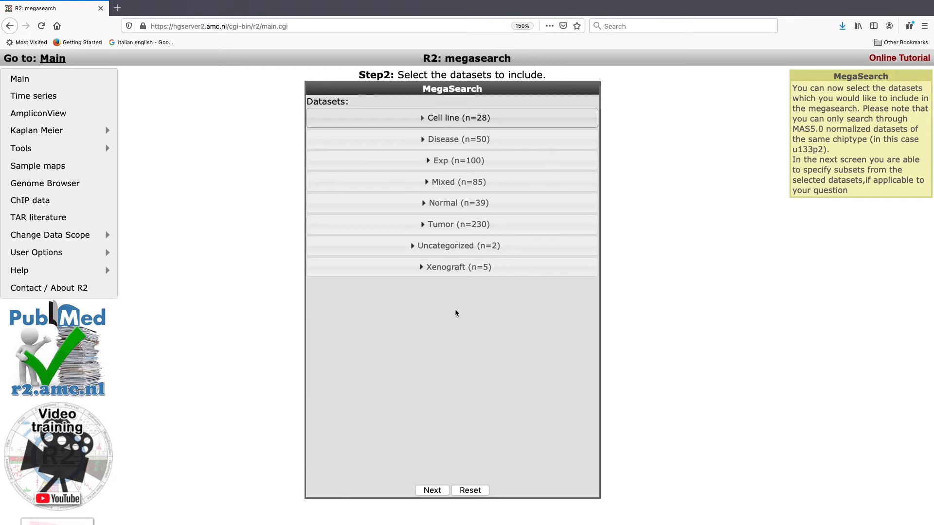
click(426, 229)
scroll(415, 324, down, 1)
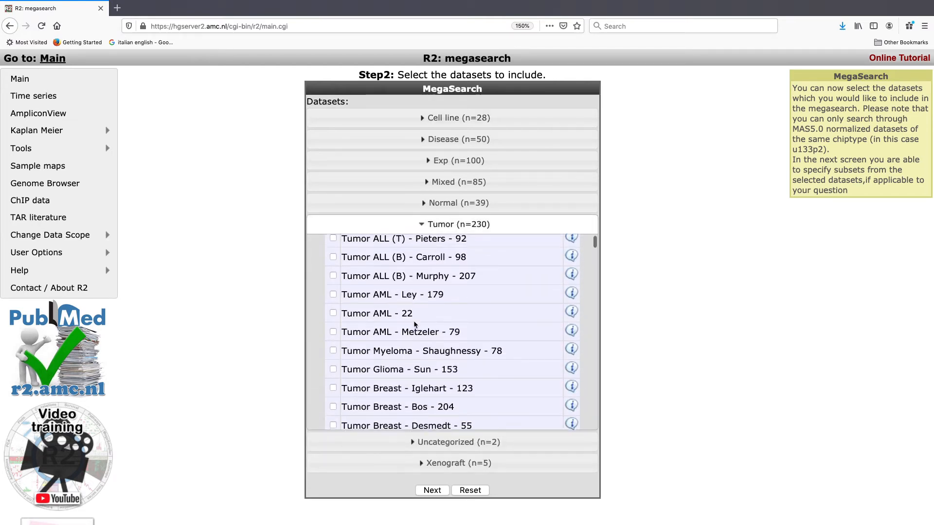
scroll(415, 324, down, 1)
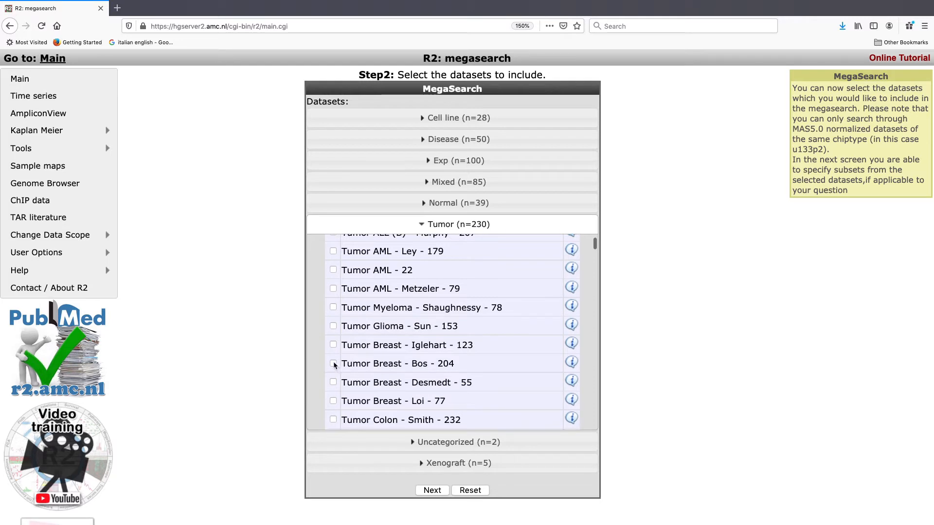
click(333, 363)
scroll(452, 371, down, 2)
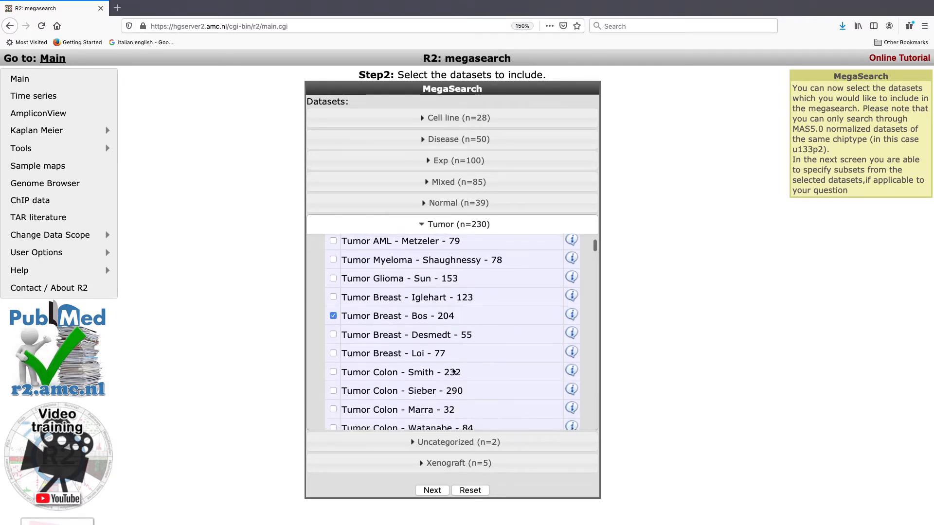
click(333, 385)
Also include the Tumor Neuroblastoma public - Versteeg - 88 dataset and continue.
scroll(454, 387, down, 20)
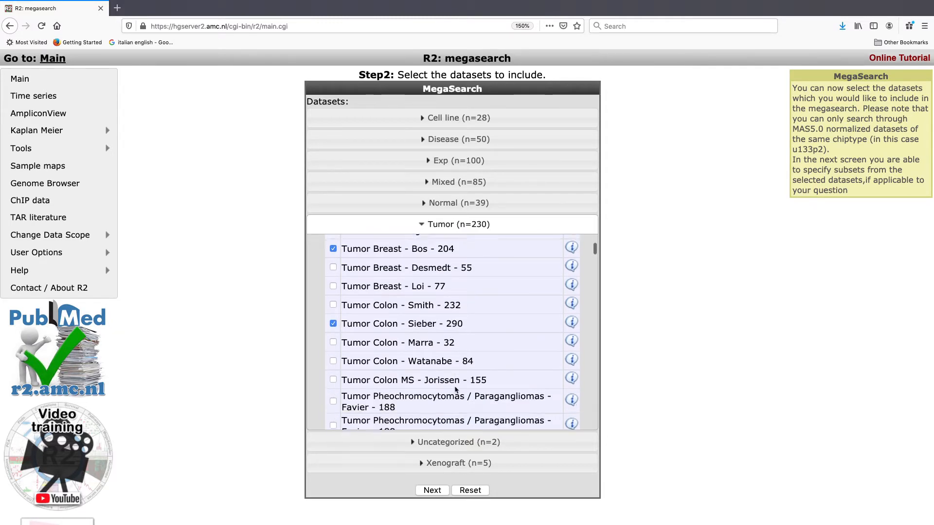
scroll(455, 387, down, 20)
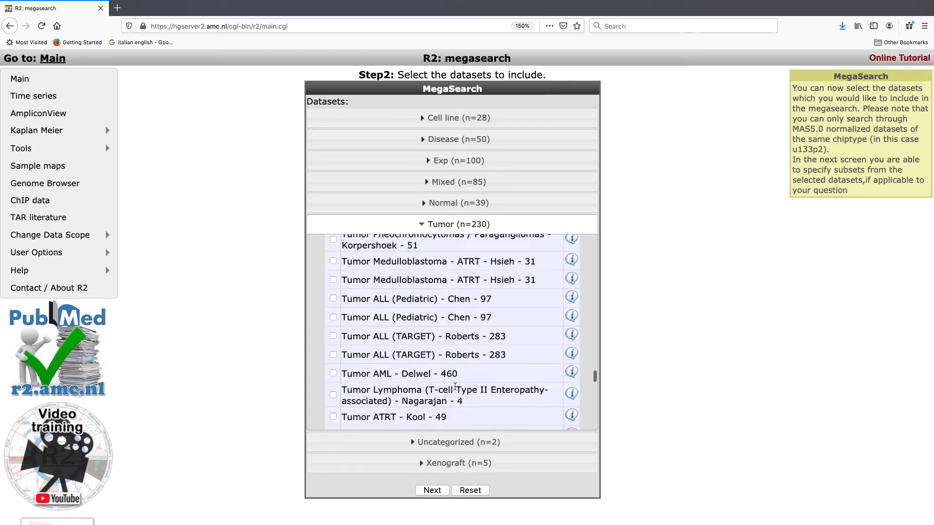
scroll(454, 386, up, 10)
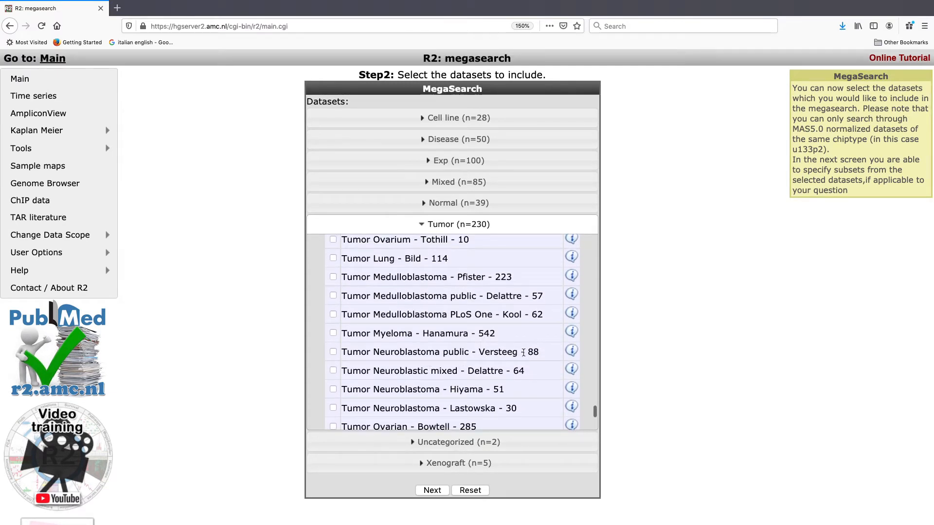
click(333, 351)
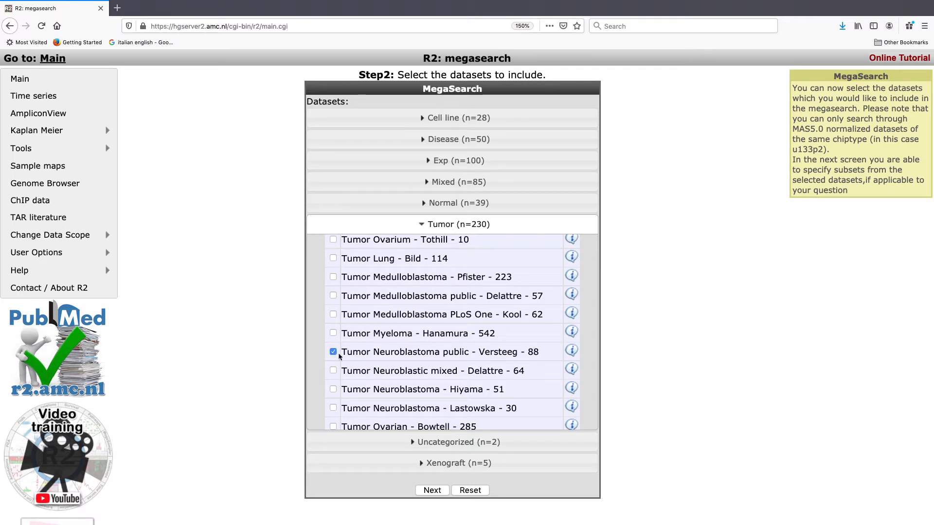
click(430, 490)
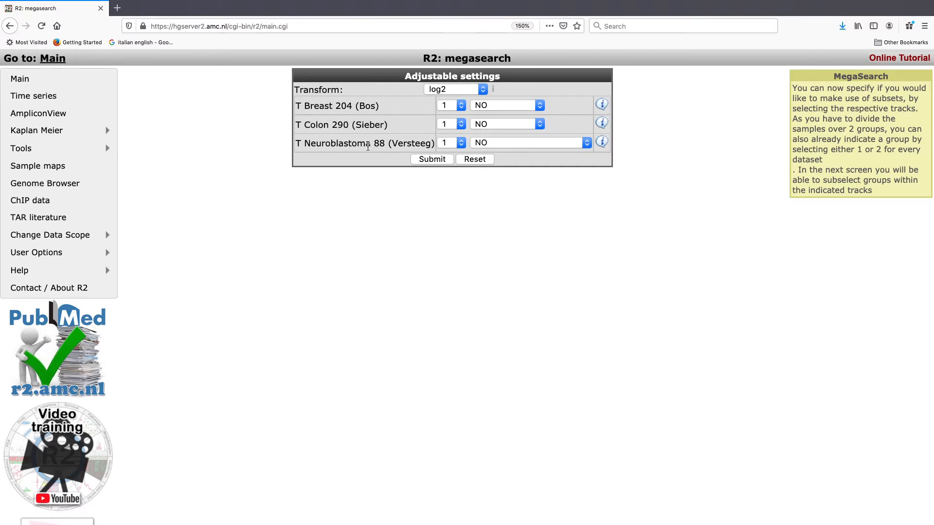
Assign the T Neuroblastoma 88 (Versteeg) dataset to group 2 and submit the settings.
click(460, 144)
click(458, 154)
click(582, 144)
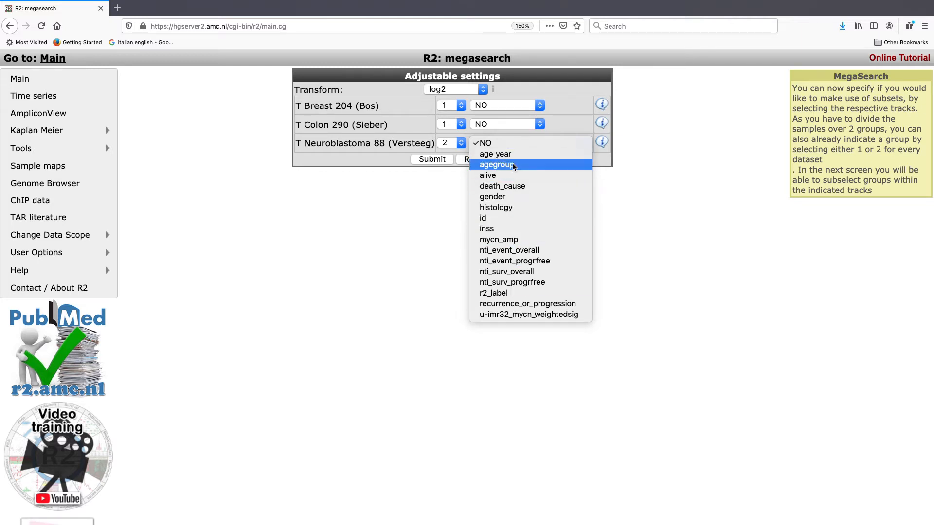
click(624, 247)
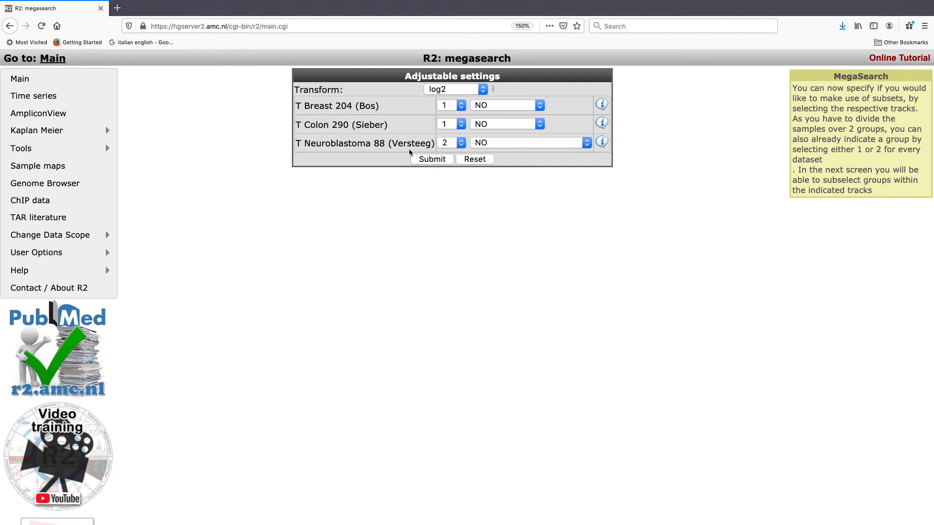
click(429, 159)
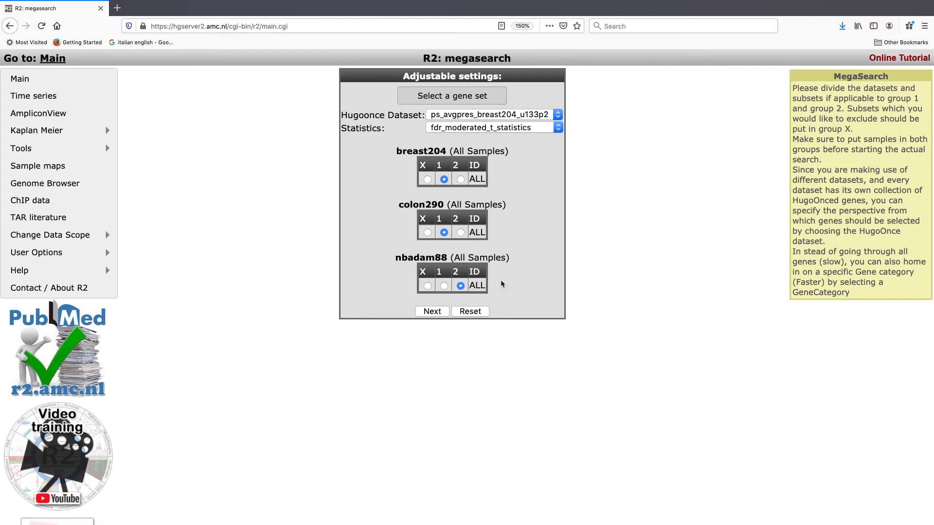
Set the Hugoonce dataset to ps_avgpres_nbadam88_u133p2 and start the search.
click(513, 115)
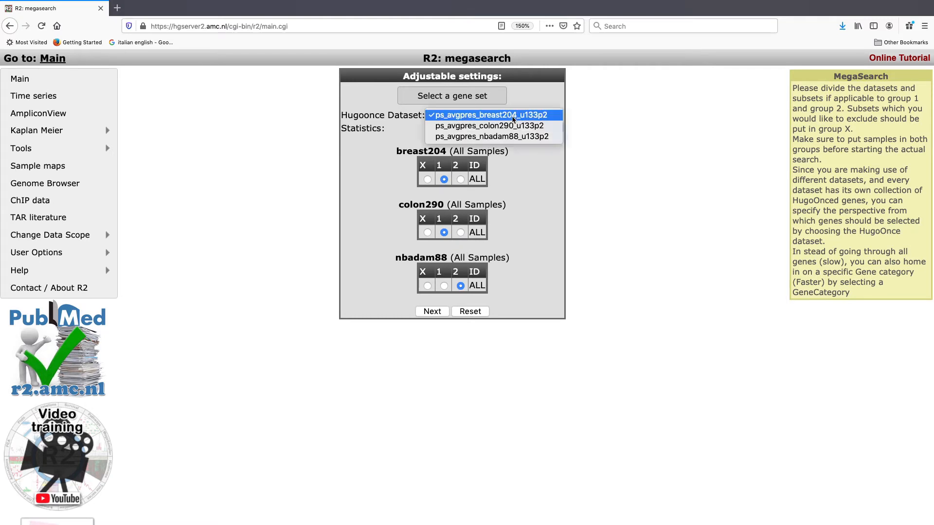
click(511, 137)
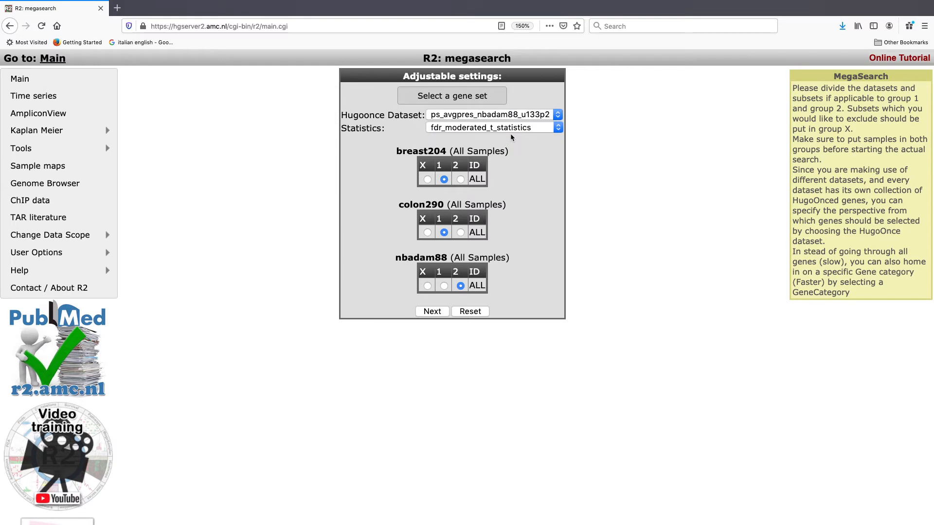
click(432, 313)
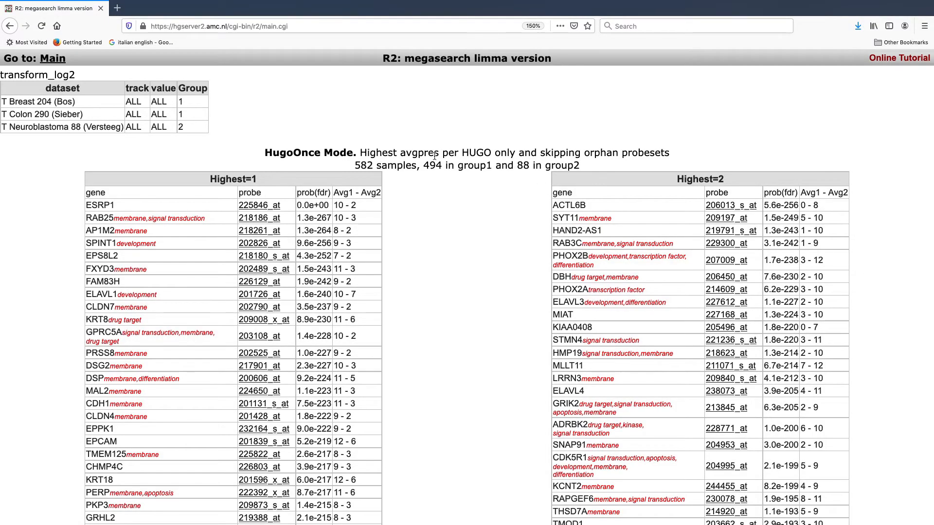
Open the expression plot for the PHOX2B probe 207009_at from the group 2 results.
drag(355, 166, 508, 166)
click(188, 102)
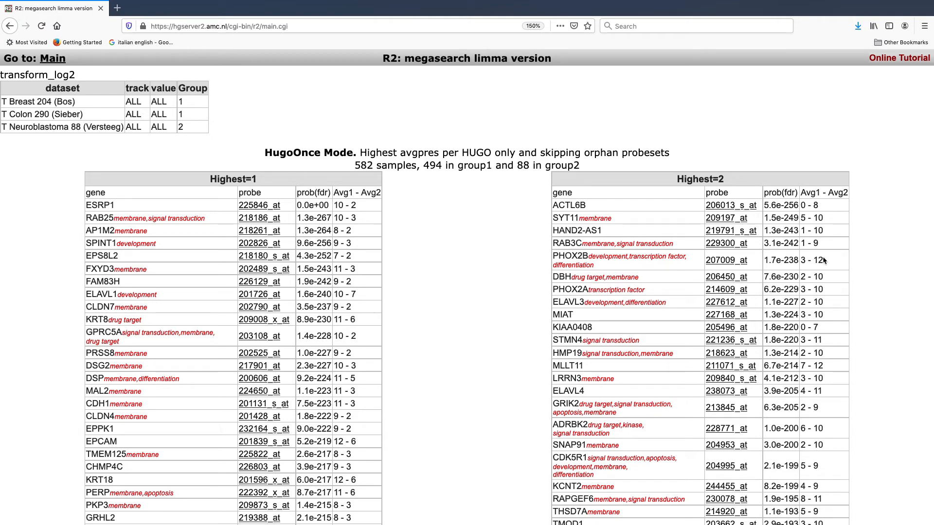
click(730, 262)
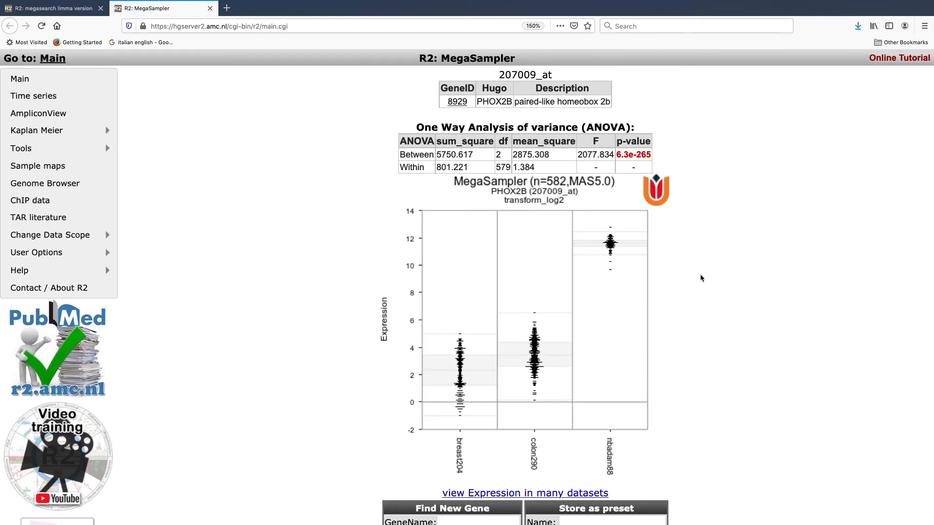
Reorder the plot tracks by setting breast204 to 2, colon290 to 3 and nbadam88 to 1.
scroll(700, 277, down, 2)
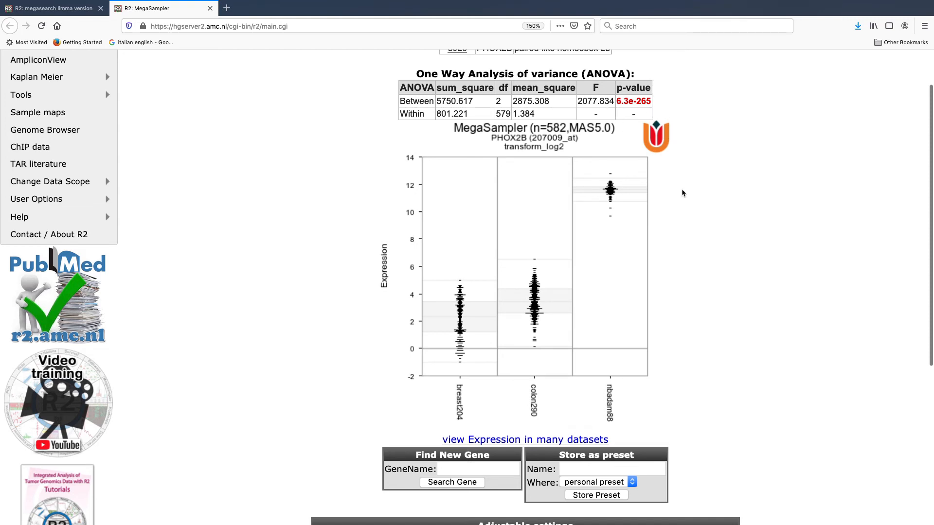
scroll(682, 190, down, 10)
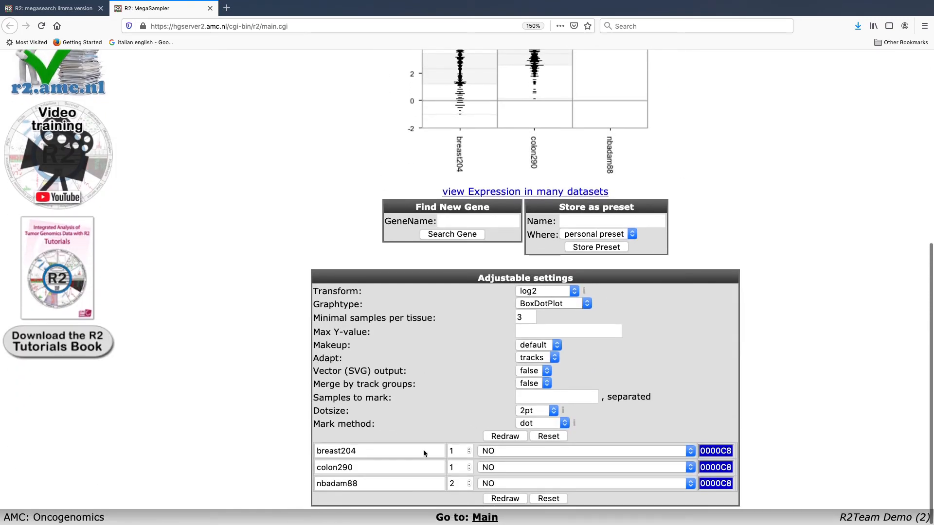
click(469, 485)
click(469, 485)
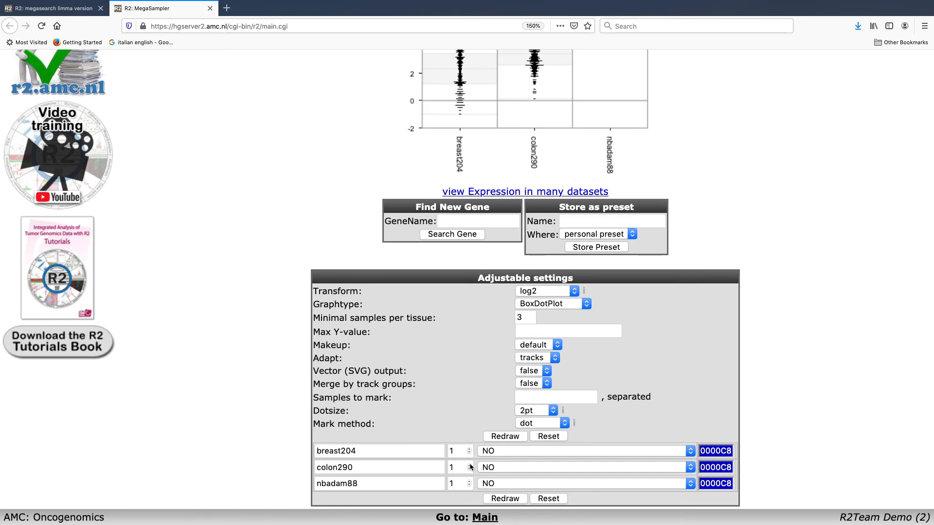
click(470, 466)
click(470, 449)
Change the nbadam88 track colour to pink C814B0.
click(715, 483)
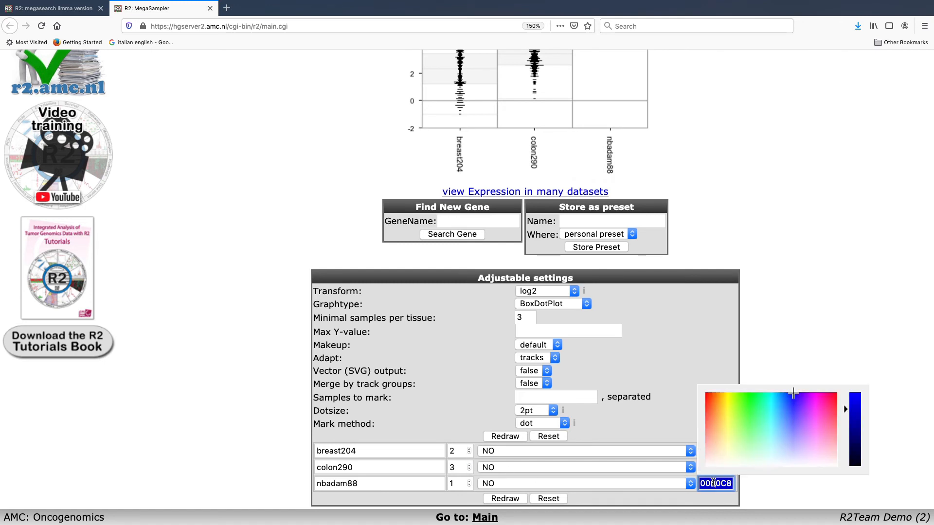
click(819, 401)
click(806, 338)
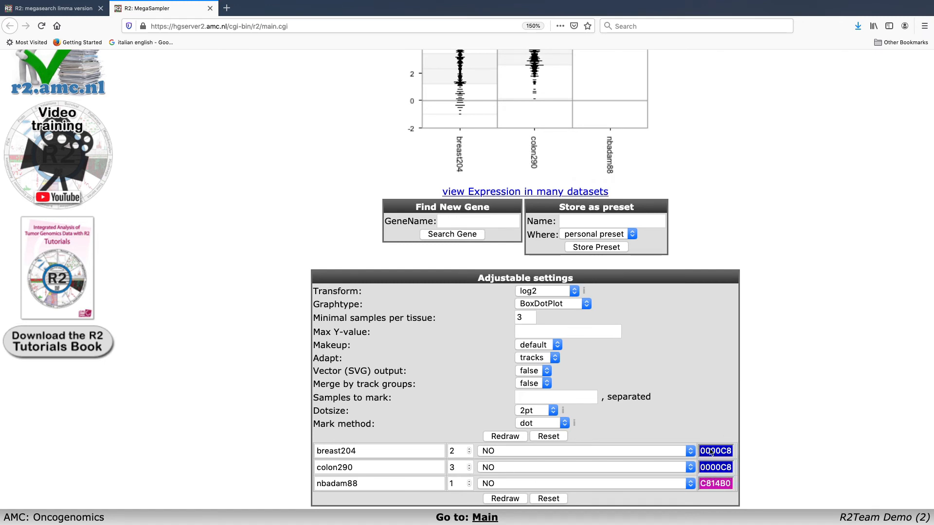
Change the colon290 track colour to green 26C83C and redraw the plot.
click(708, 468)
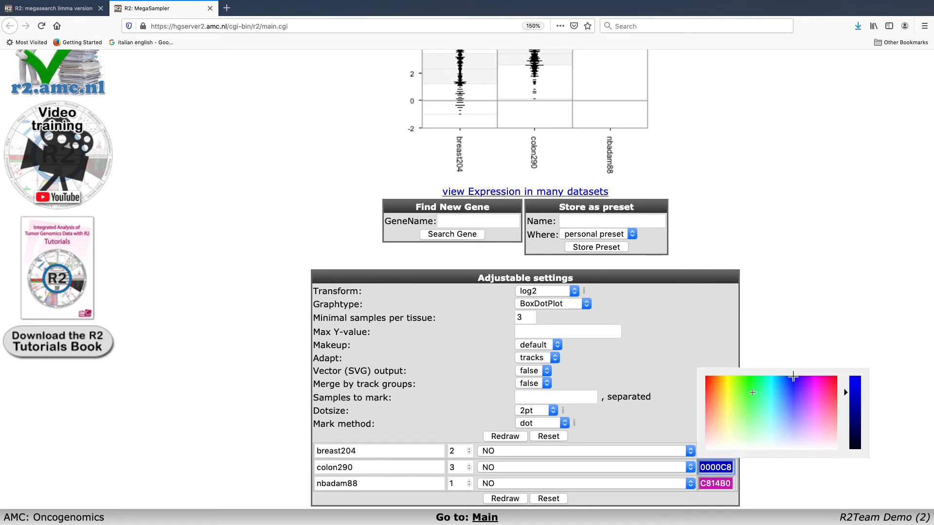
click(752, 390)
click(778, 318)
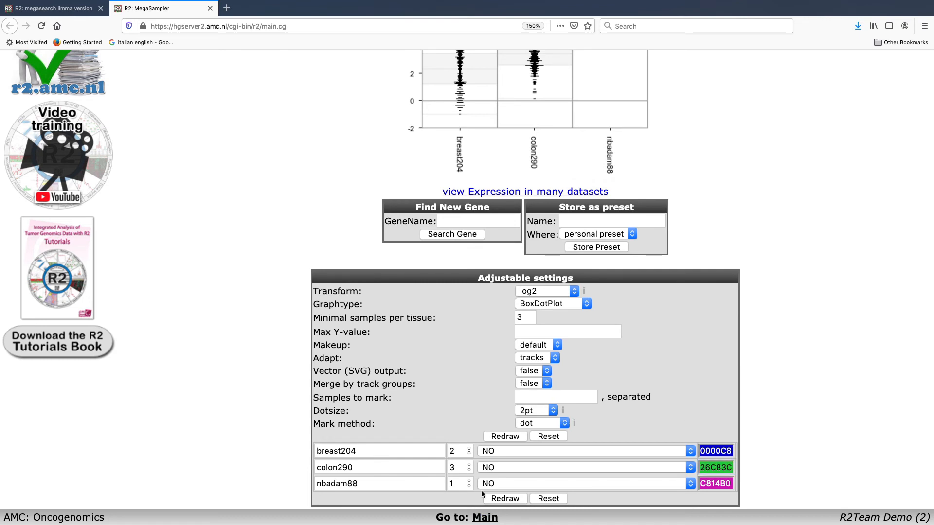
click(501, 498)
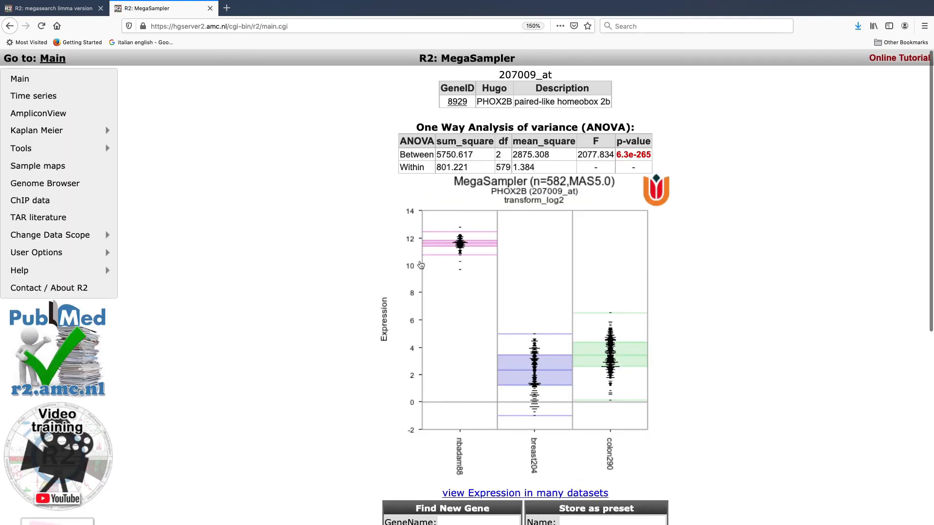
mouse_move(490, 304)
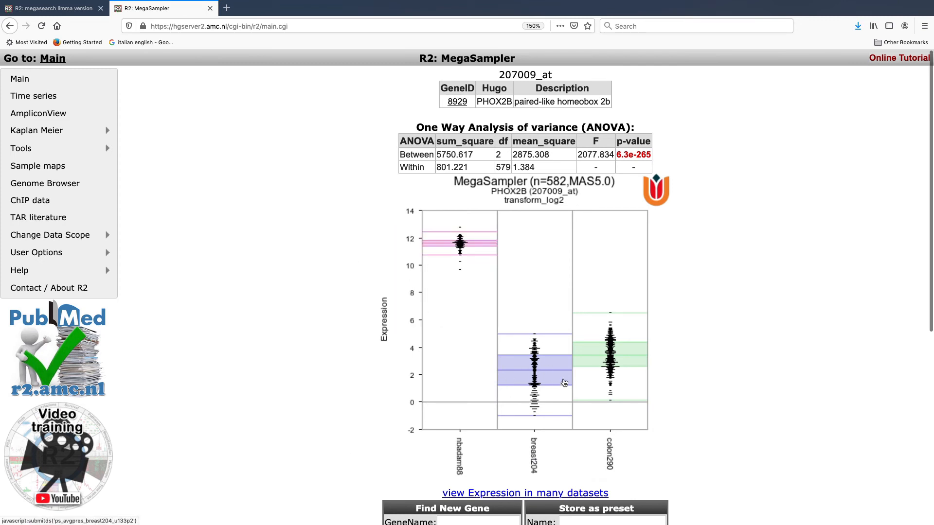
scroll(690, 414, down, 4)
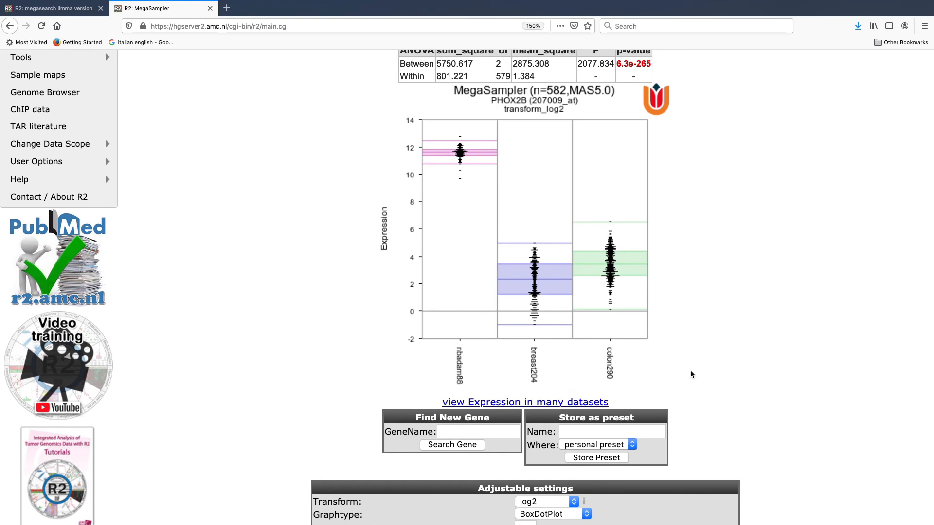
scroll(691, 371, up, 4)
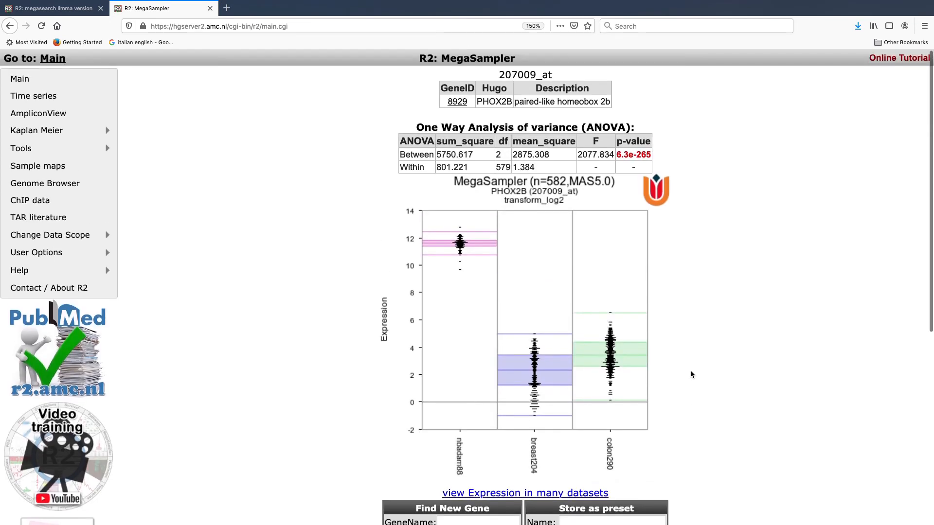